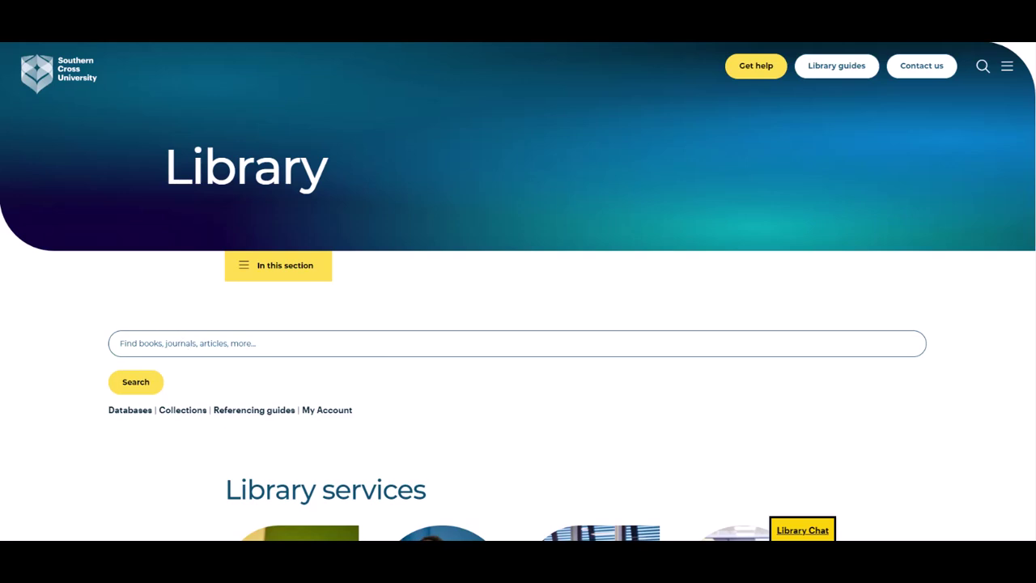
- Search the library catalogue for "social work" AND law
left_click(143, 342)
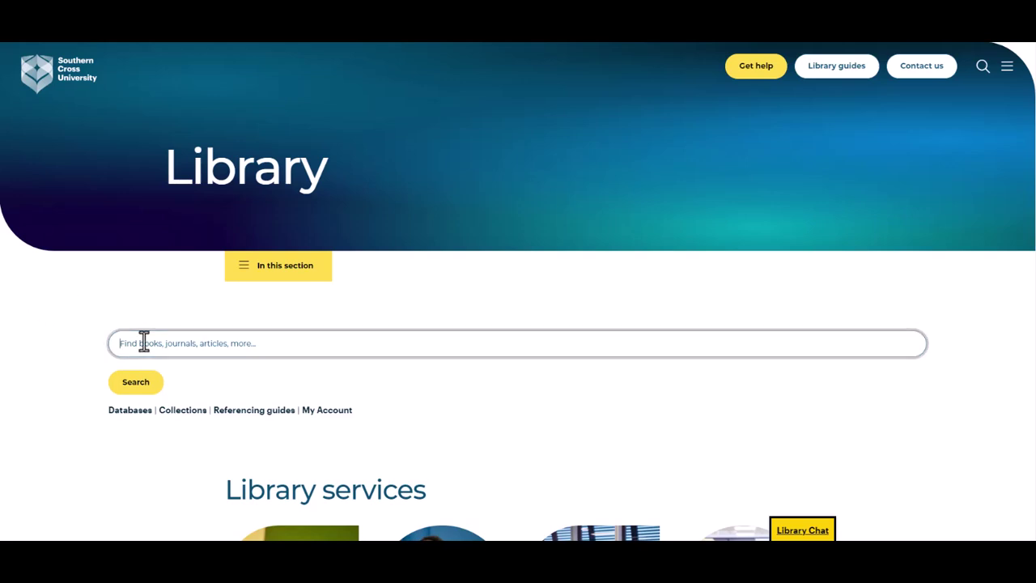
type("\"")
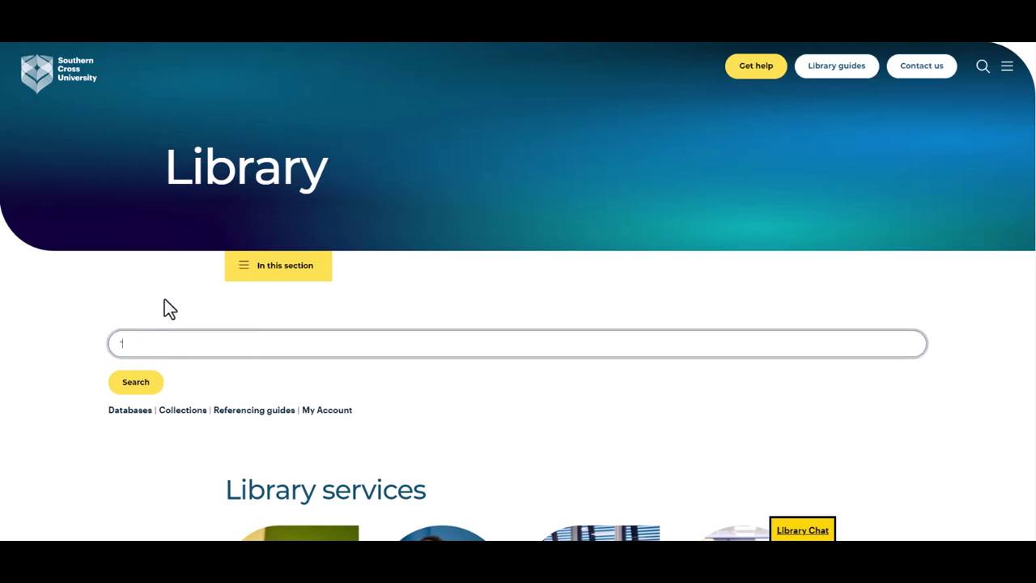
type("social work\" AND law")
left_click(119, 386)
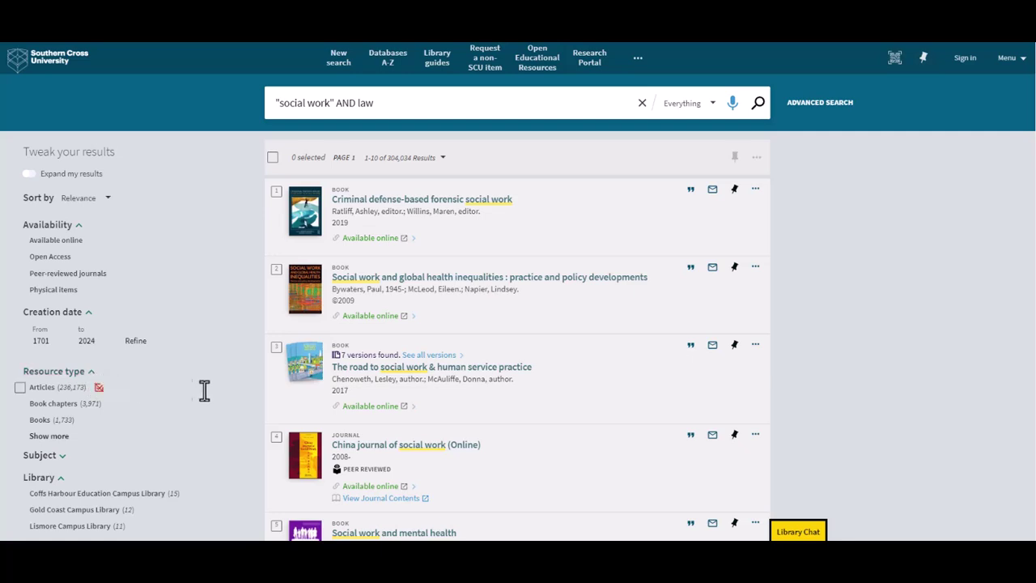
- Filter the search results to the Books resource type and to items available online
left_click(20, 420)
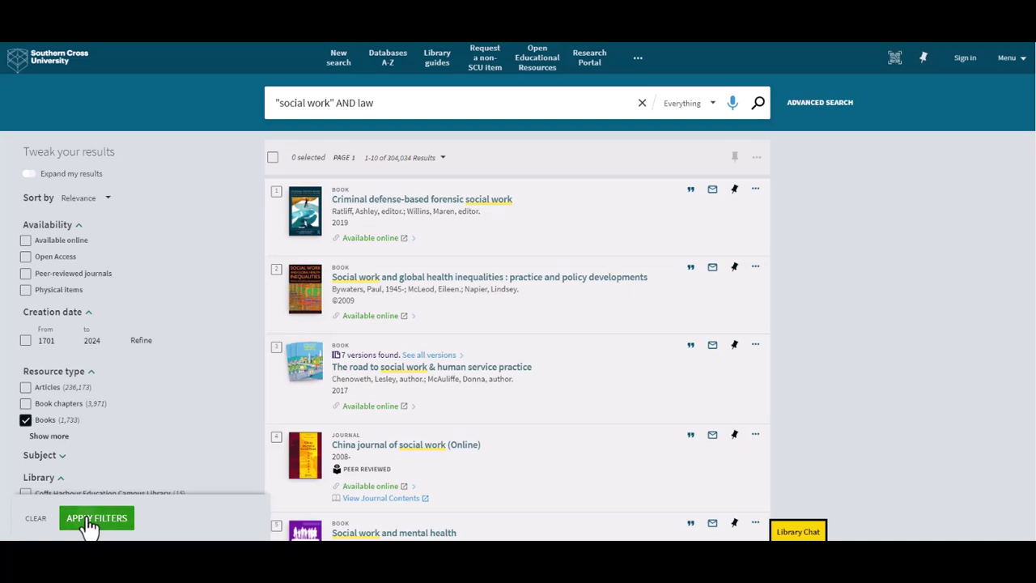
left_click(96, 522)
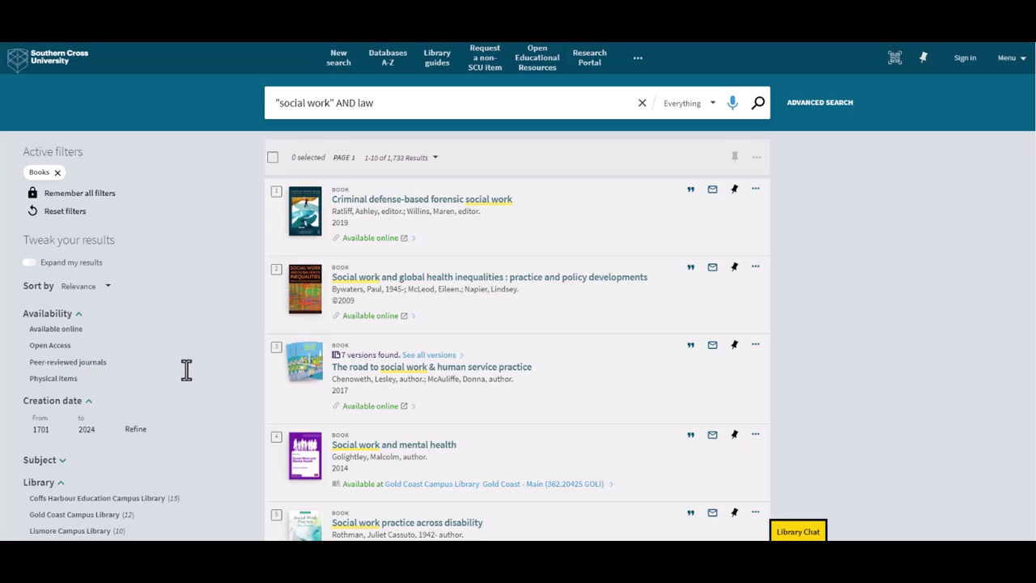
left_click(24, 330)
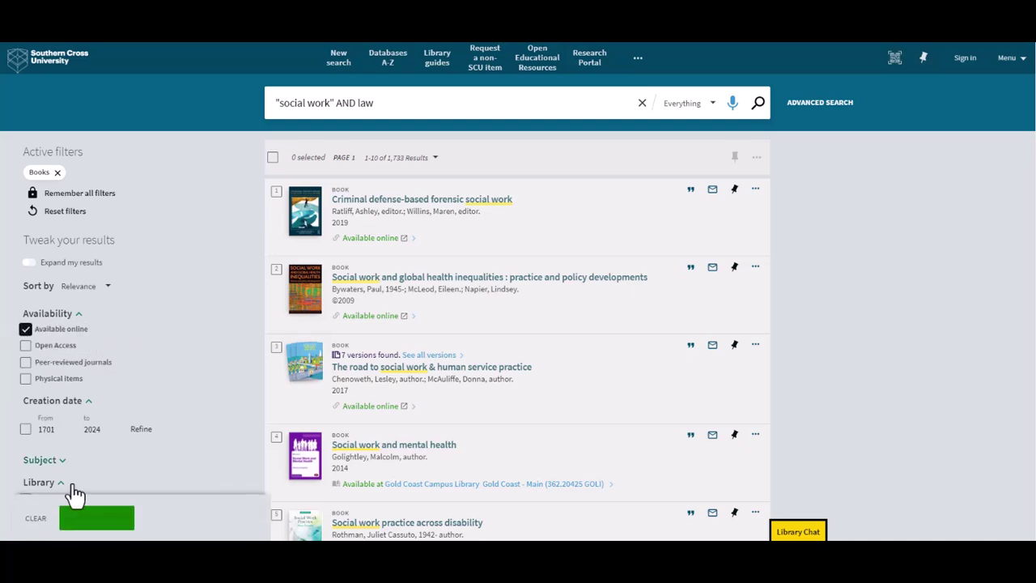
left_click(84, 523)
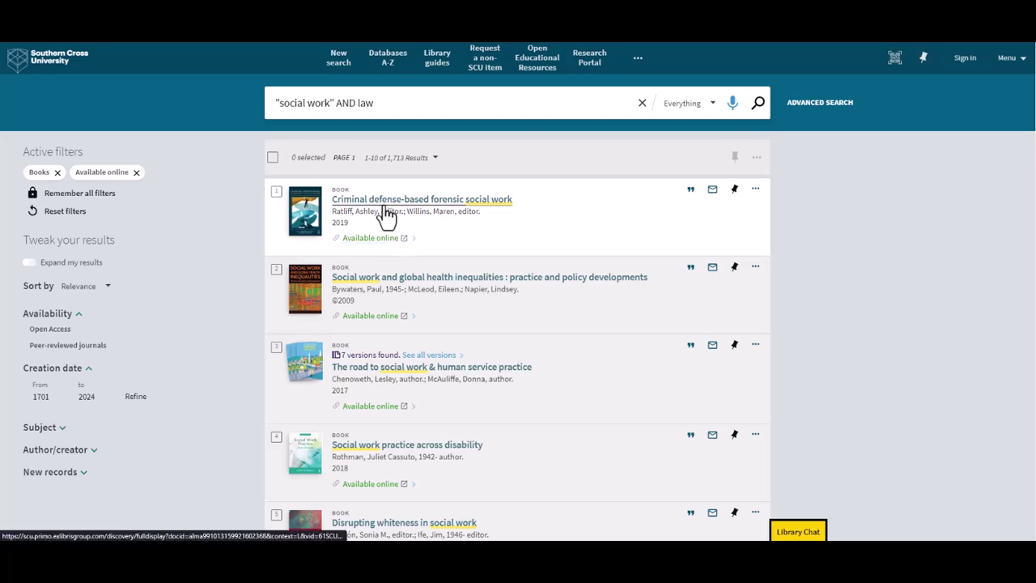
- View the full record of the book "Criminal defense-based forensic social work", including its online access and details, and return to the results
left_click(386, 209)
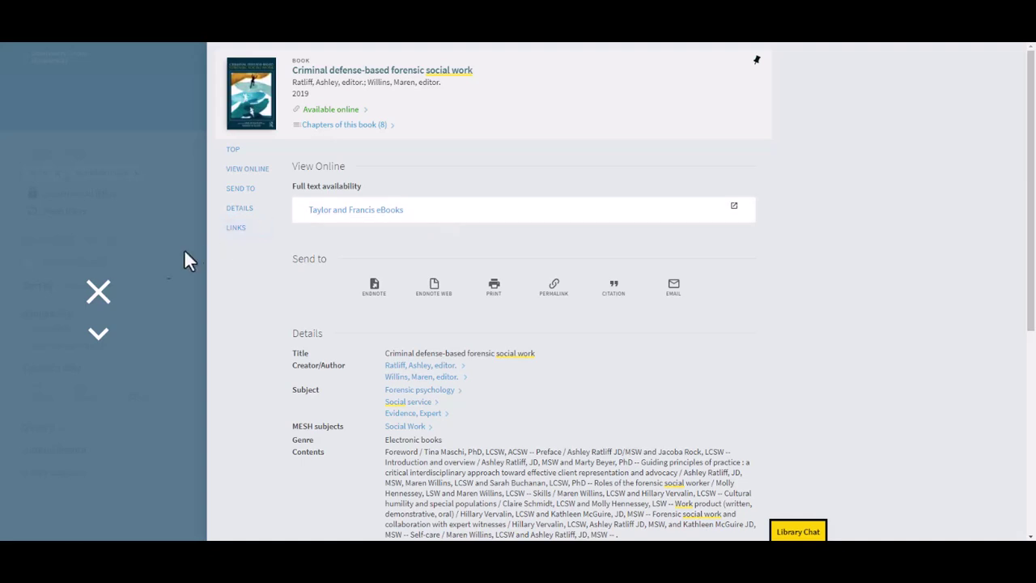
left_click(103, 293)
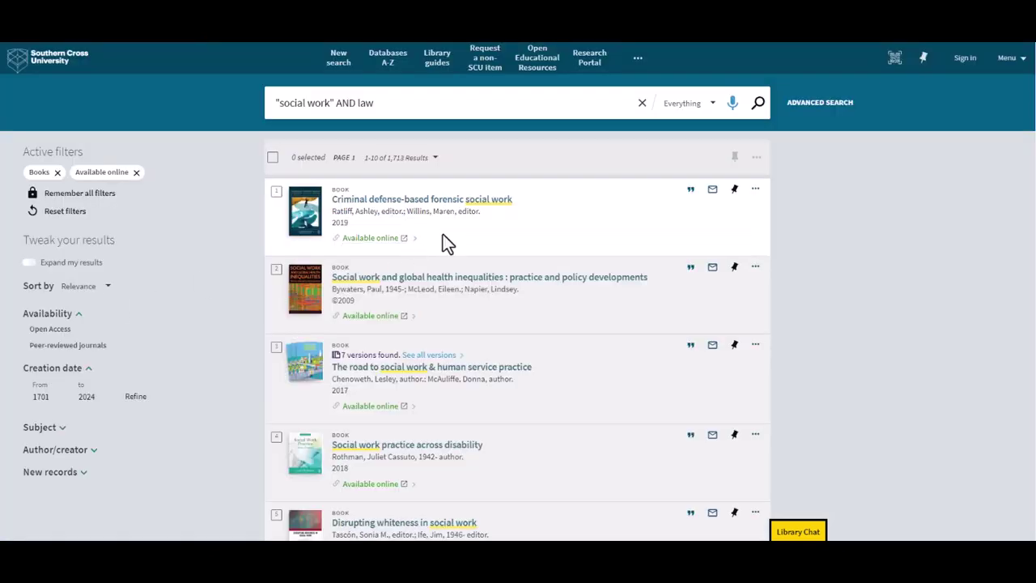
- Switch to advanced search and replace the first line's search term with nurs*
left_click(807, 106)
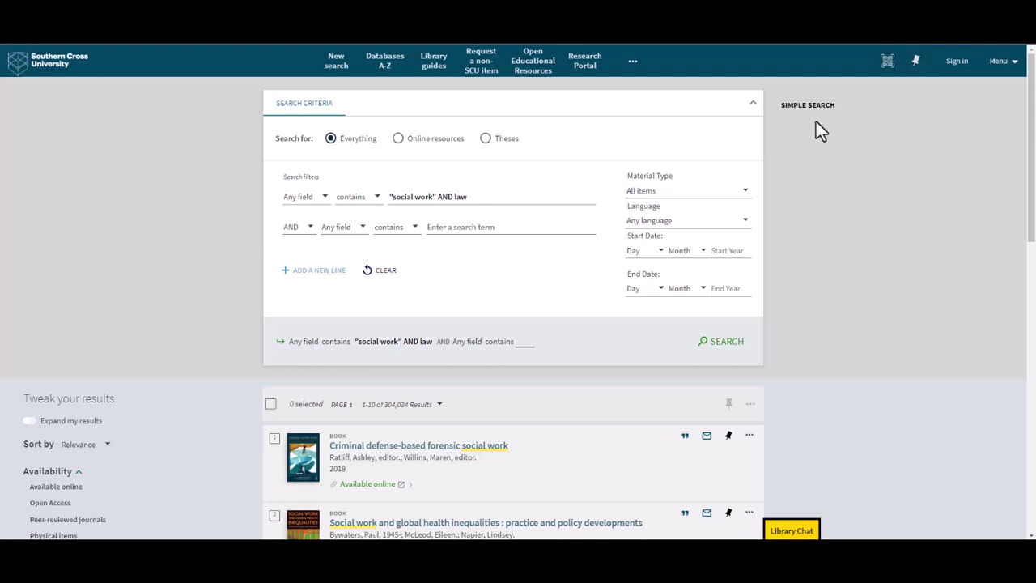
left_click_drag(572, 197, 389, 197)
key("BackSpace")
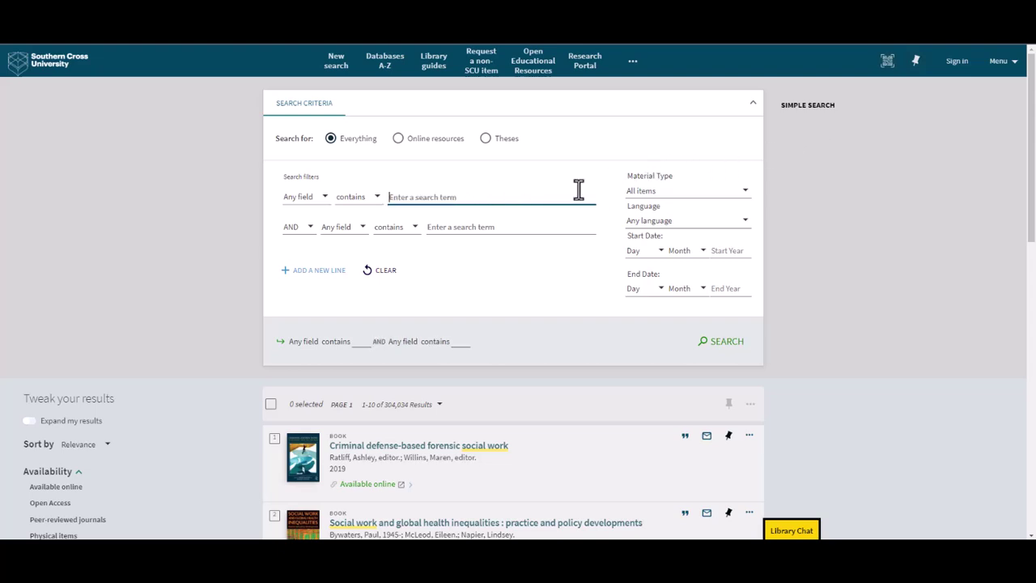
type("nurs*")
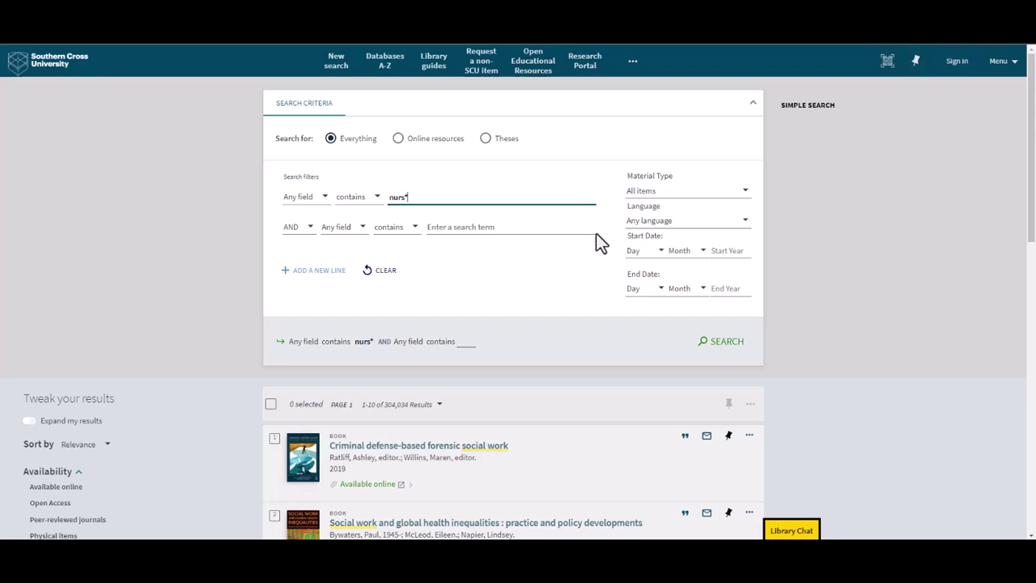
- Enter communicat* OR "communication skill*" as the second search line's term
left_click(575, 229)
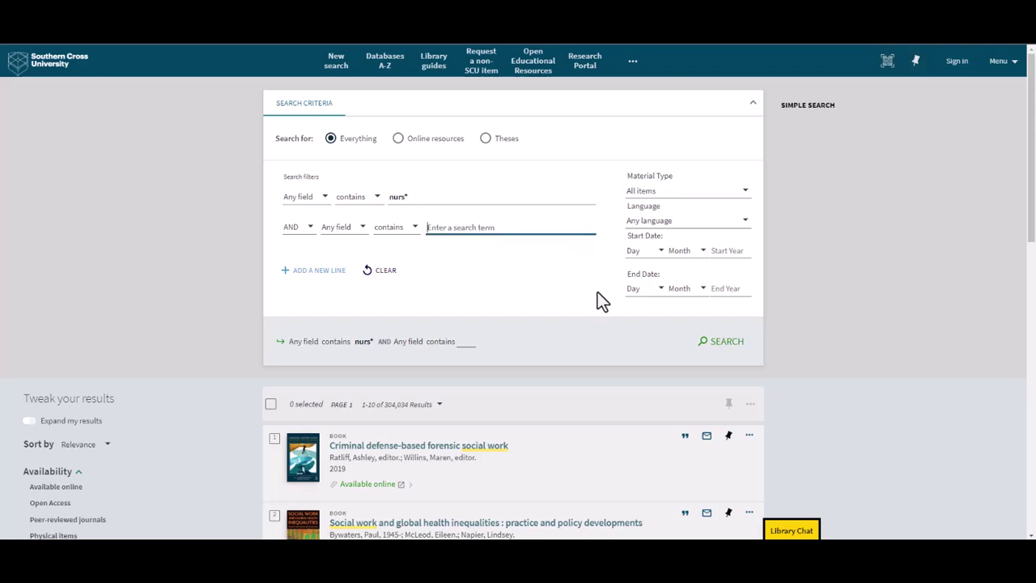
type("communicat*")
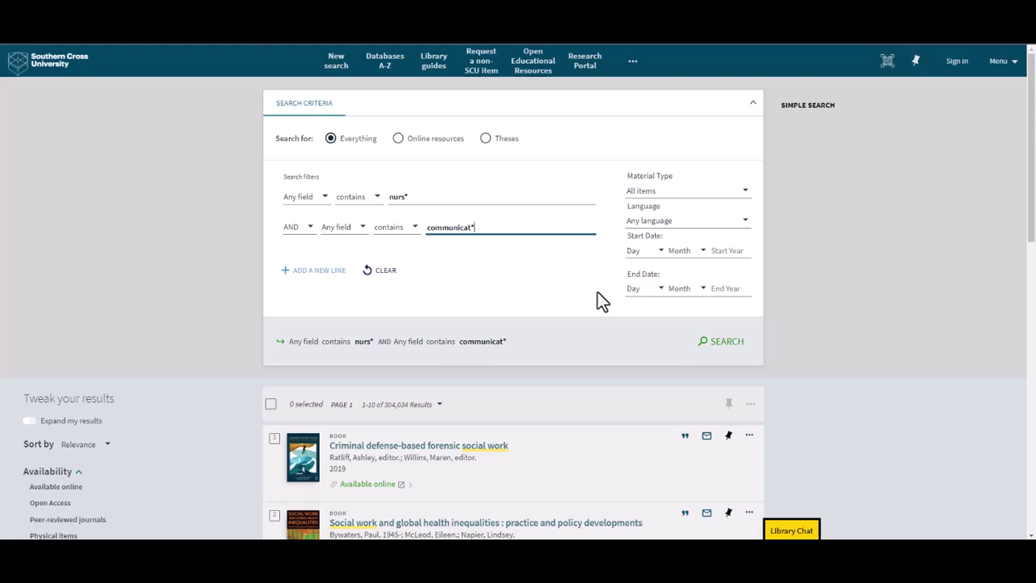
type(" OR \"communication")
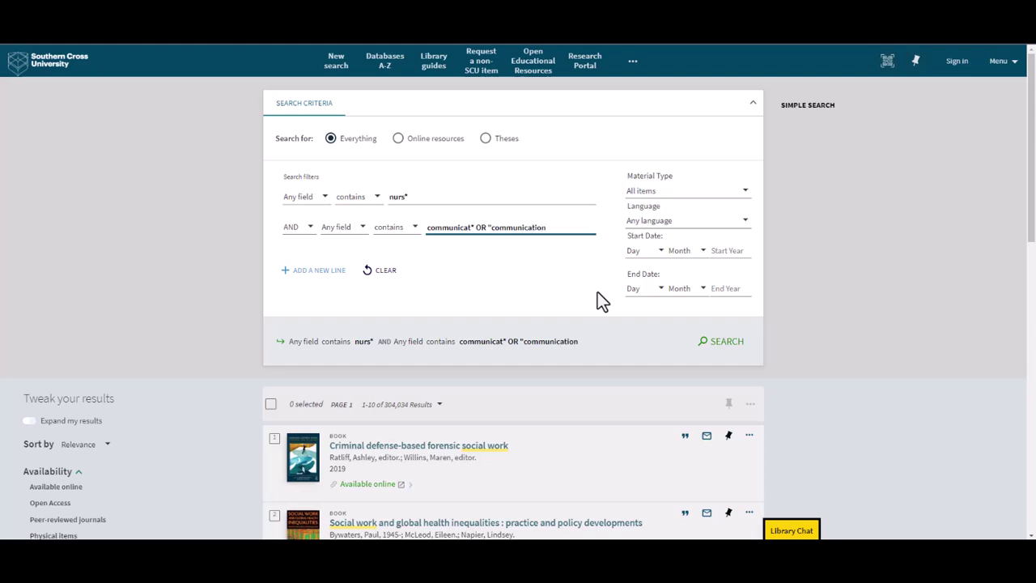
type(" skill*\"")
- Add two more AND search lines, one for train* and one for empath*
left_click(332, 275)
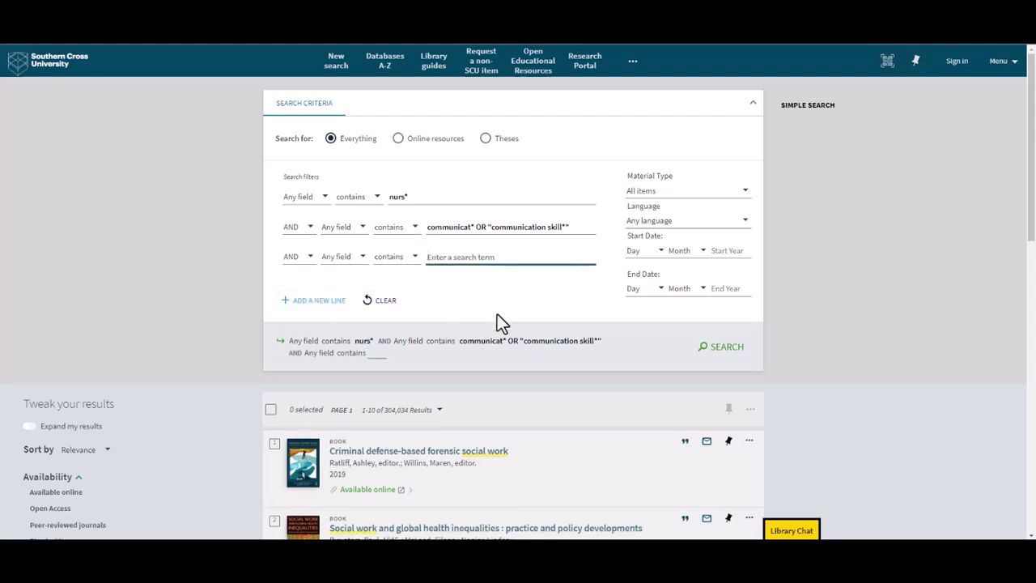
type("train8")
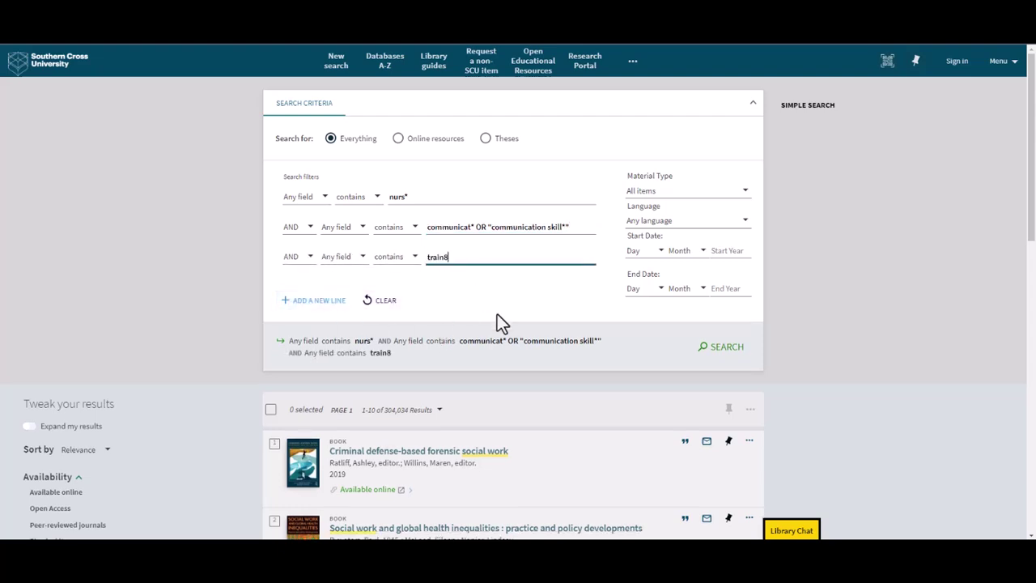
key("BackSpace")
type("*")
left_click(317, 301)
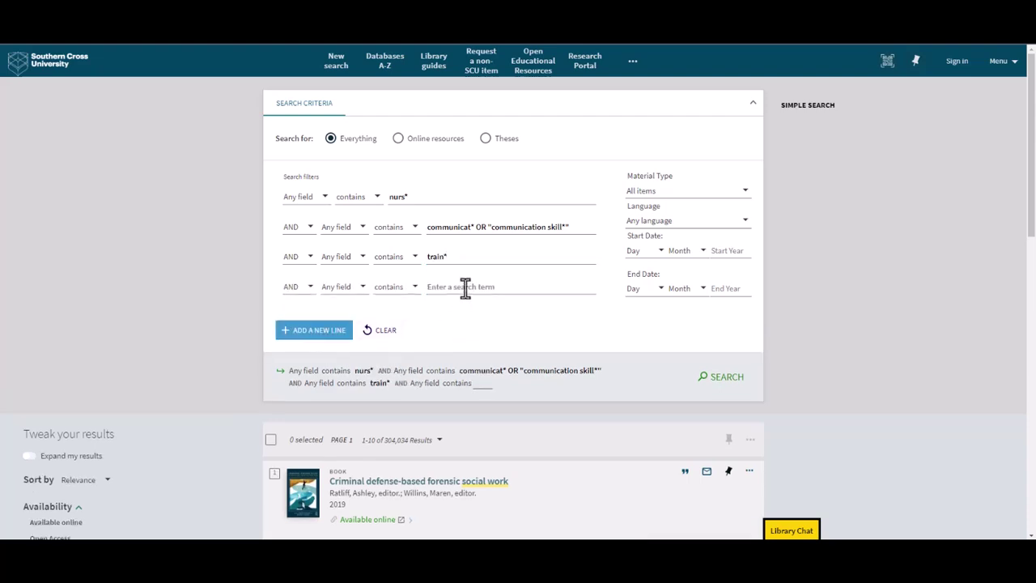
left_click(465, 288)
type("empat")
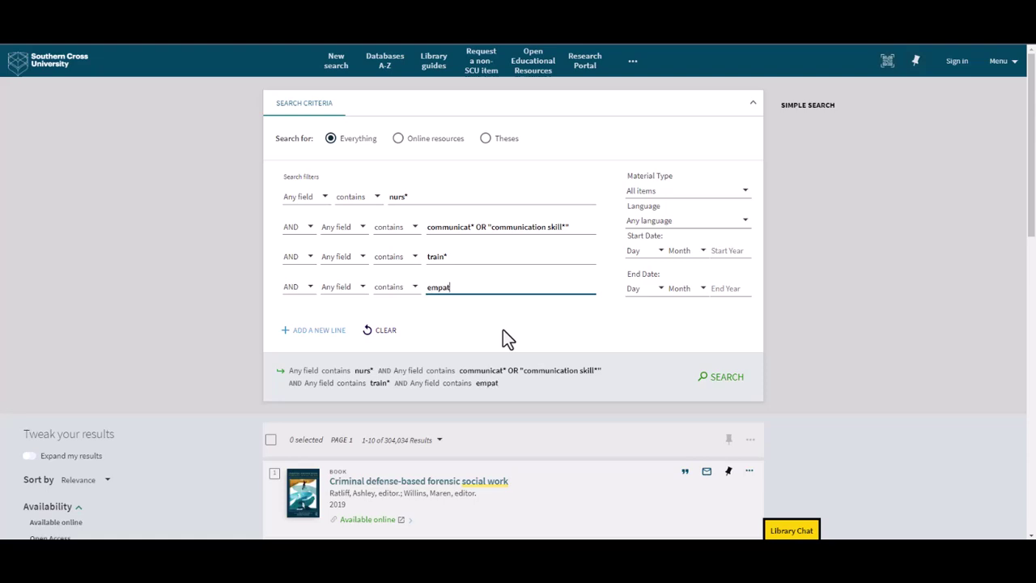
type("h*")
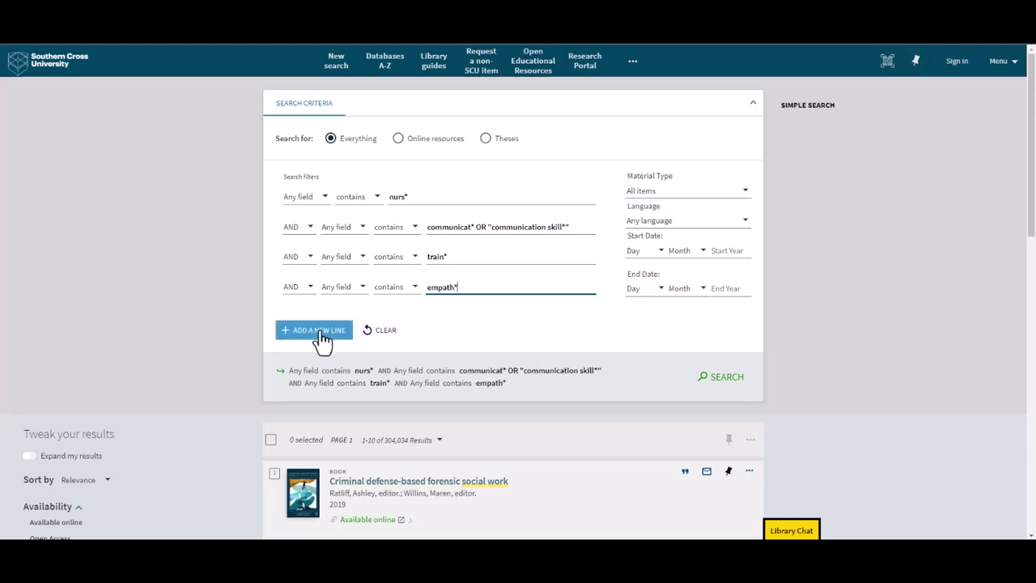
- Add a fifth search line that excludes doctor OR physician with the NOT operator
left_click(322, 332)
left_click(488, 315)
type("d")
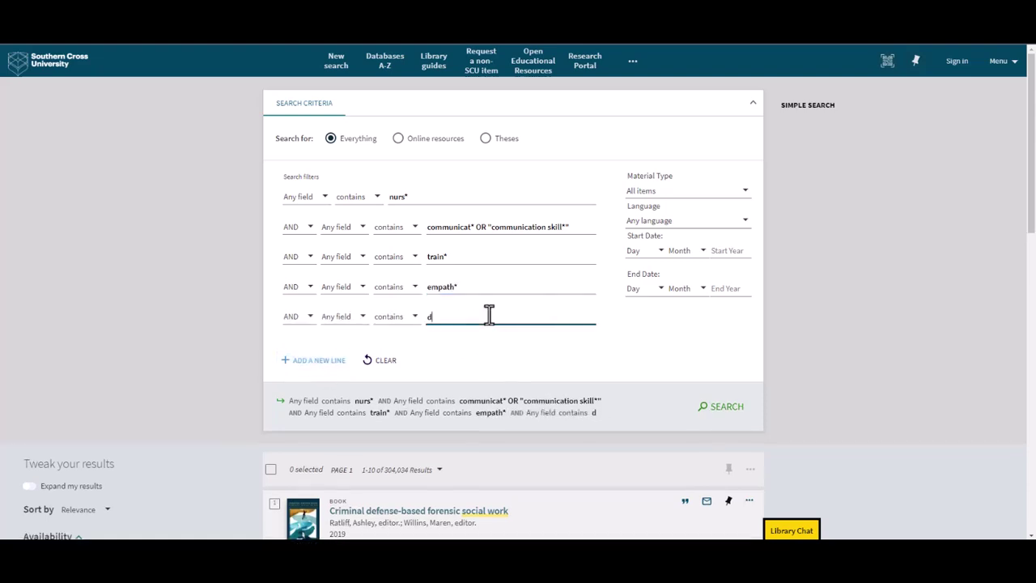
type("octor OR physician")
left_click(315, 320)
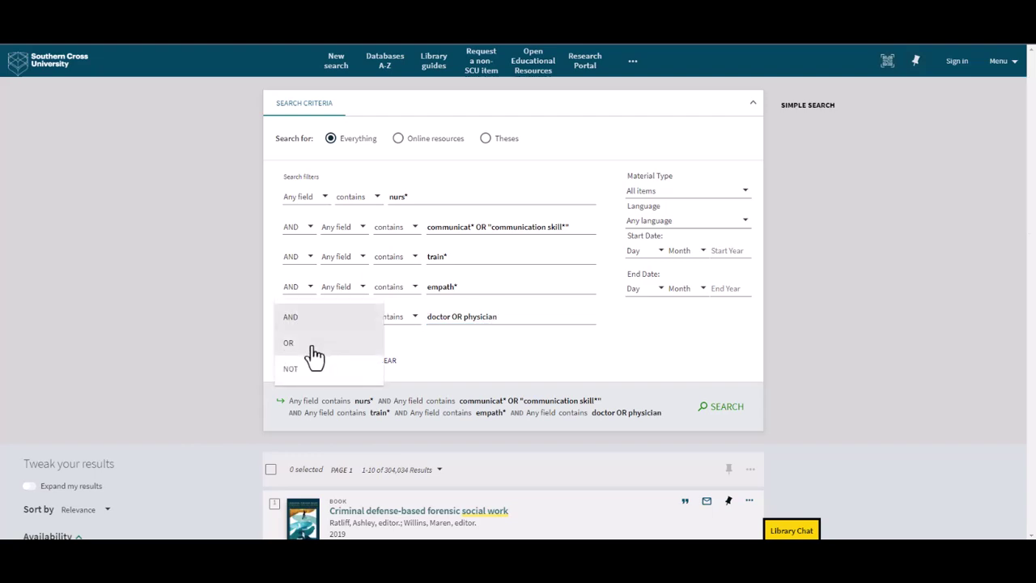
left_click(306, 370)
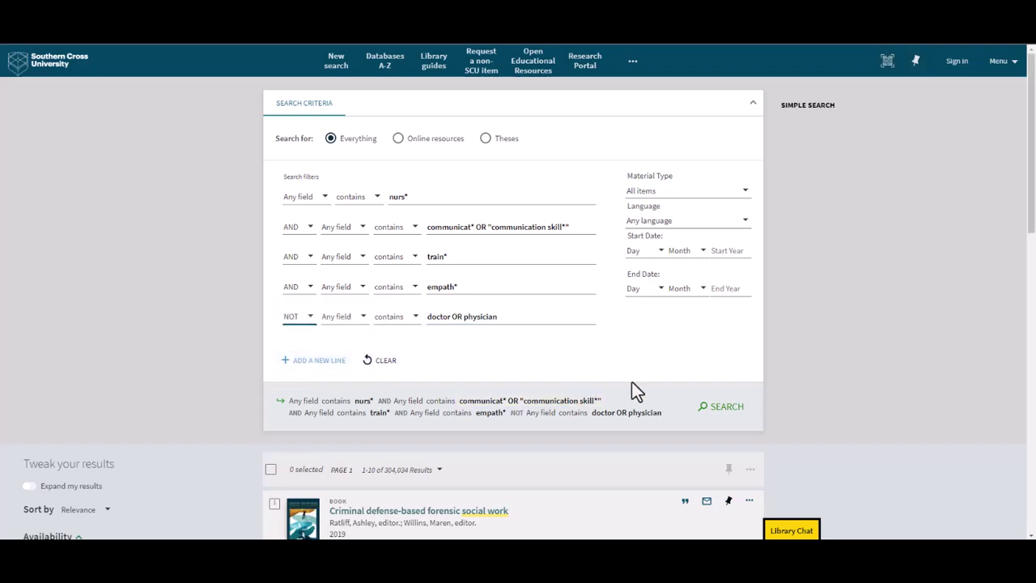
- Limit the material type to Articles and run the advanced search
left_click(747, 199)
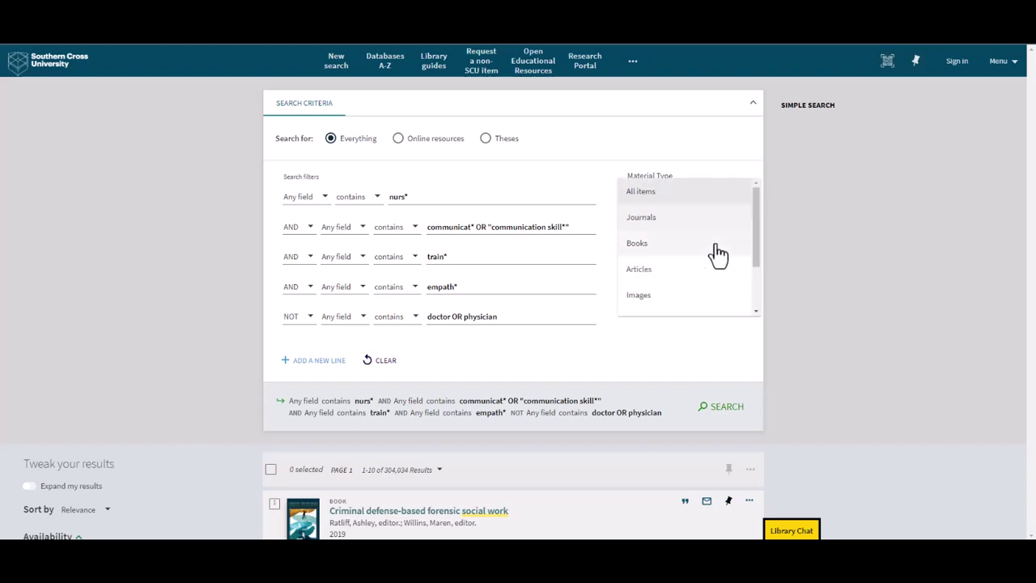
left_click(696, 279)
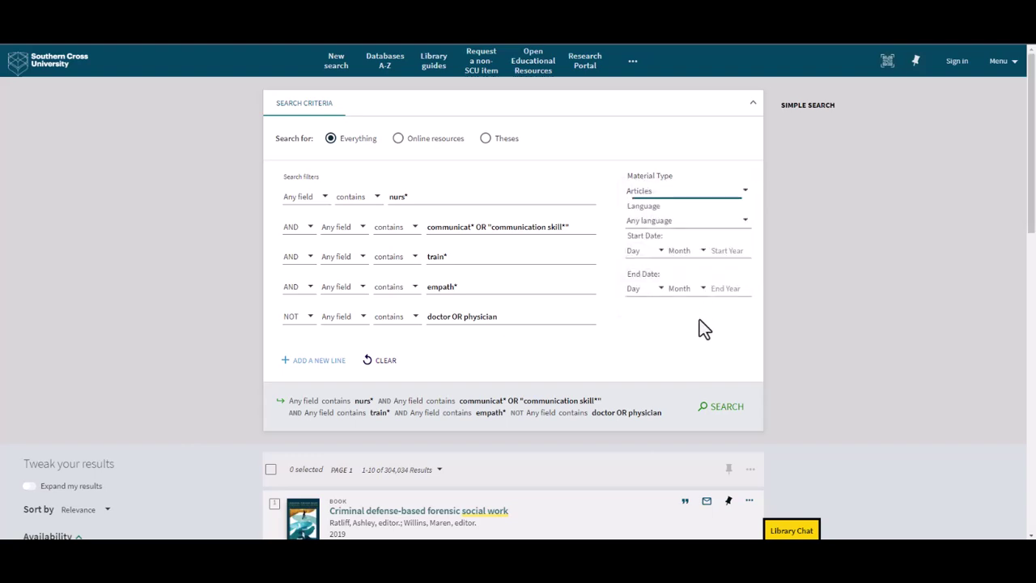
left_click(716, 414)
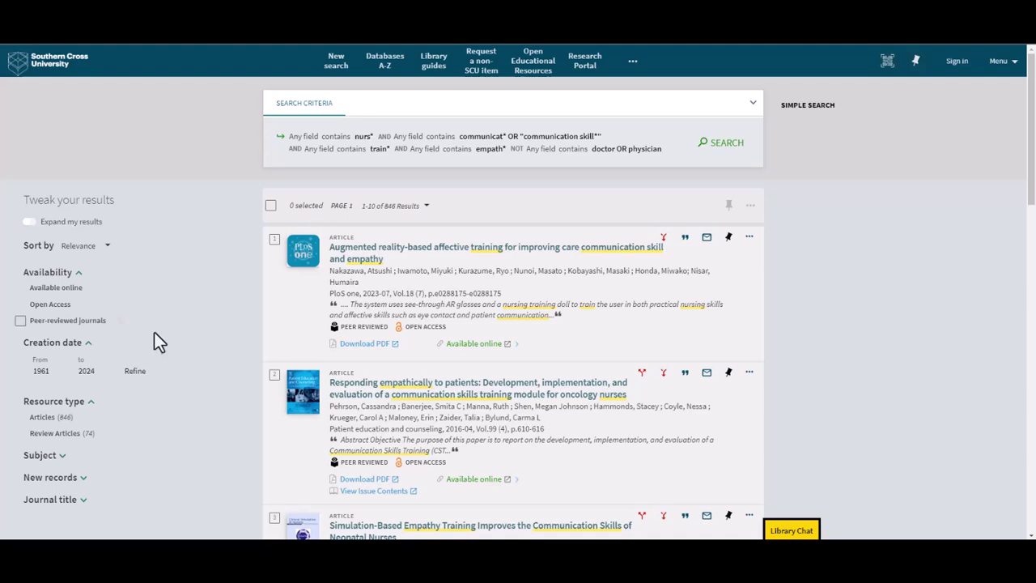
- Refine the results to peer-reviewed journals with a creation date starting from 2021
left_click(20, 322)
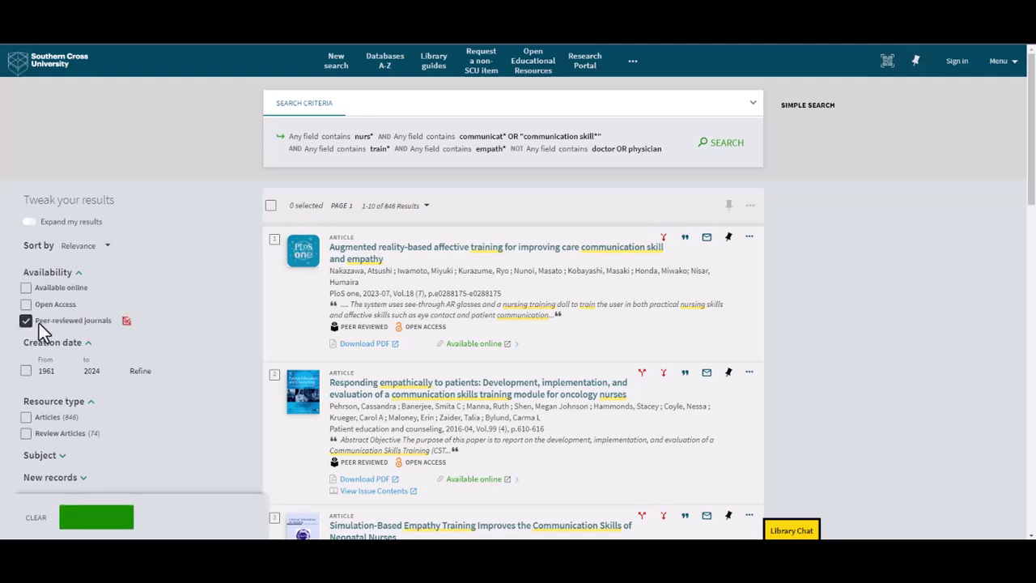
left_click(121, 518)
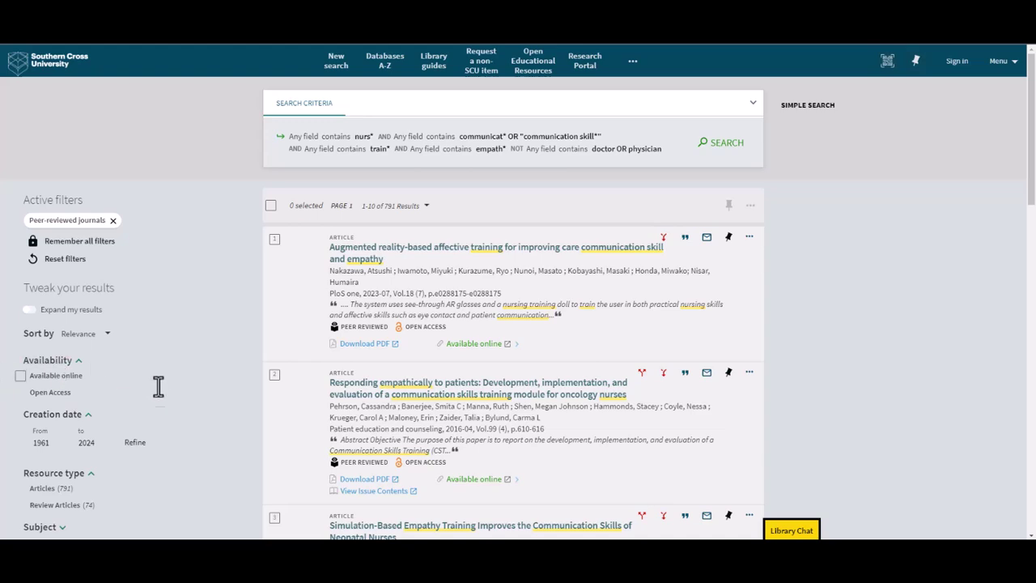
double_click(59, 446)
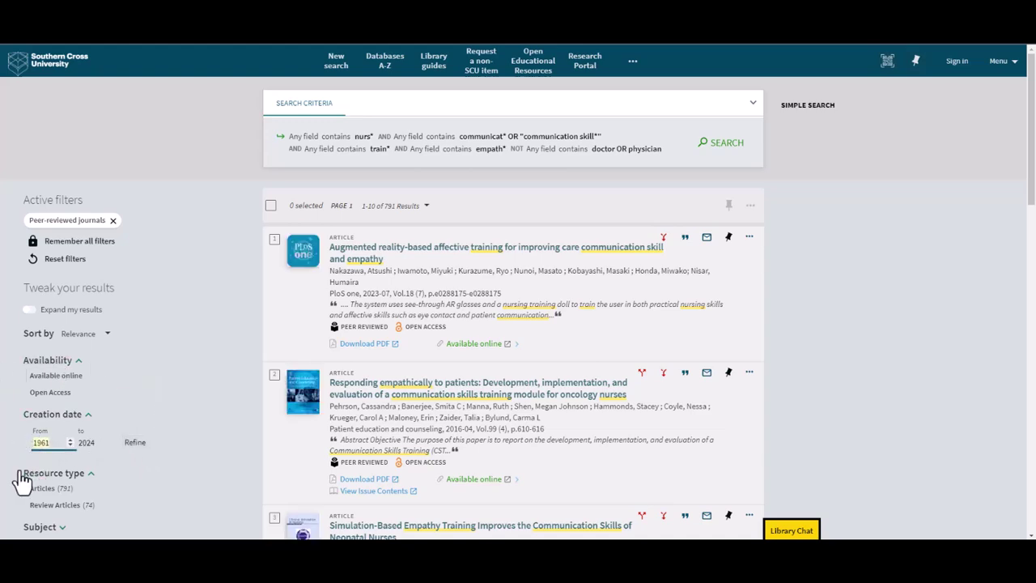
type("2021")
left_click(135, 443)
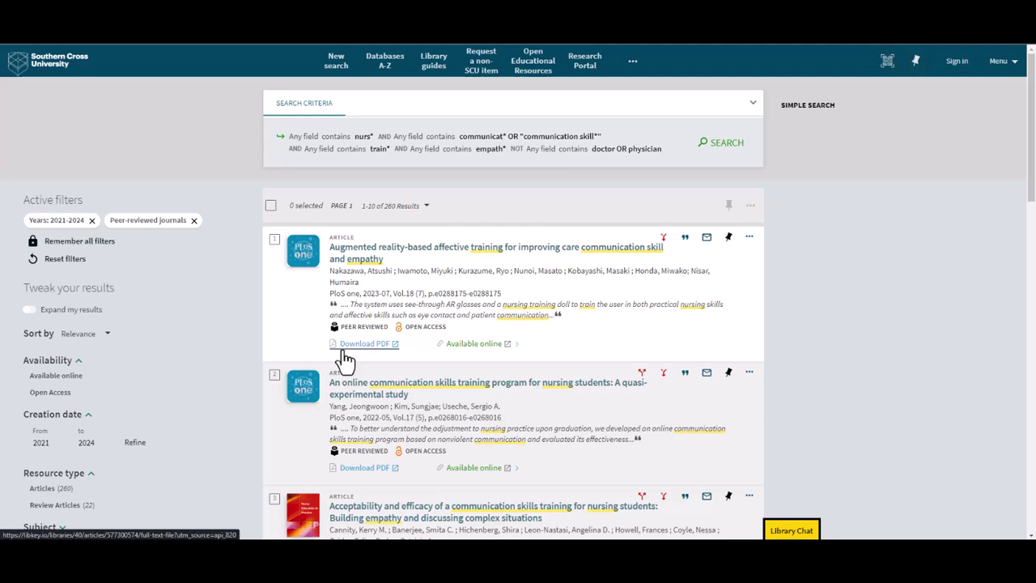
- Open the online access link for the article "Augmented reality-based affective training for improving care communication skill and empathy"
left_click(477, 345)
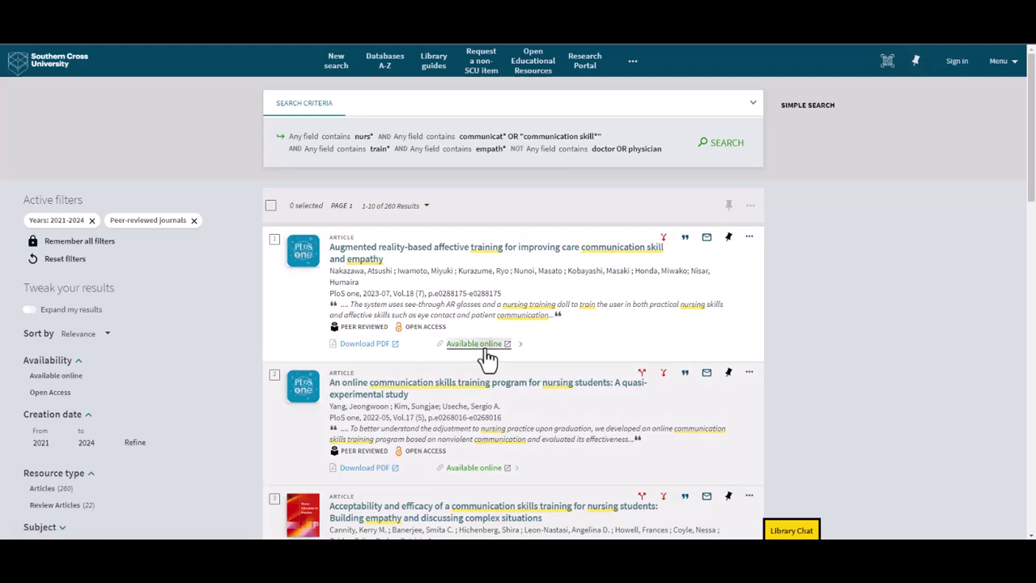